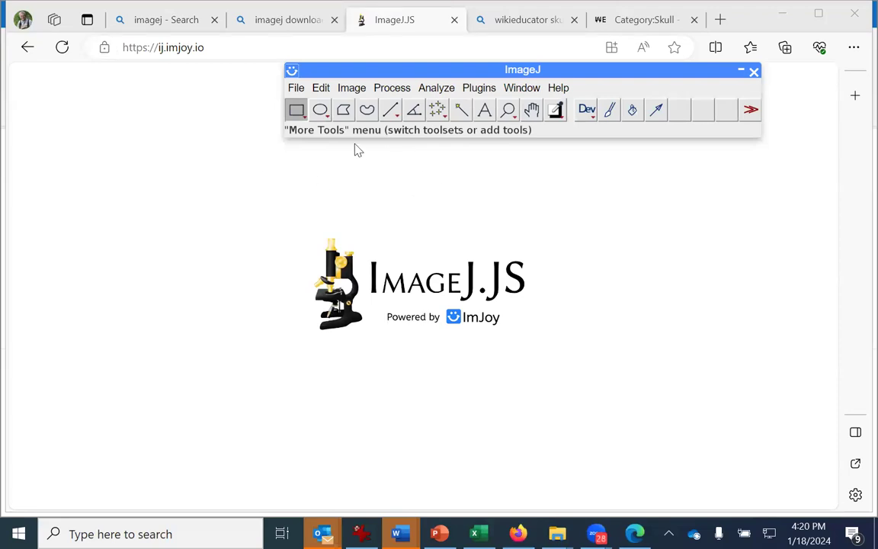
Step: Open the right-side photo of Nebraska coyote skull 16100601 from WikiEducator's skull category page
mouse_move(429, 75)
mouse_down()
mouse_move(405, 90)
mouse_move(412, 61)
mouse_move(415, 69)
mouse_up()
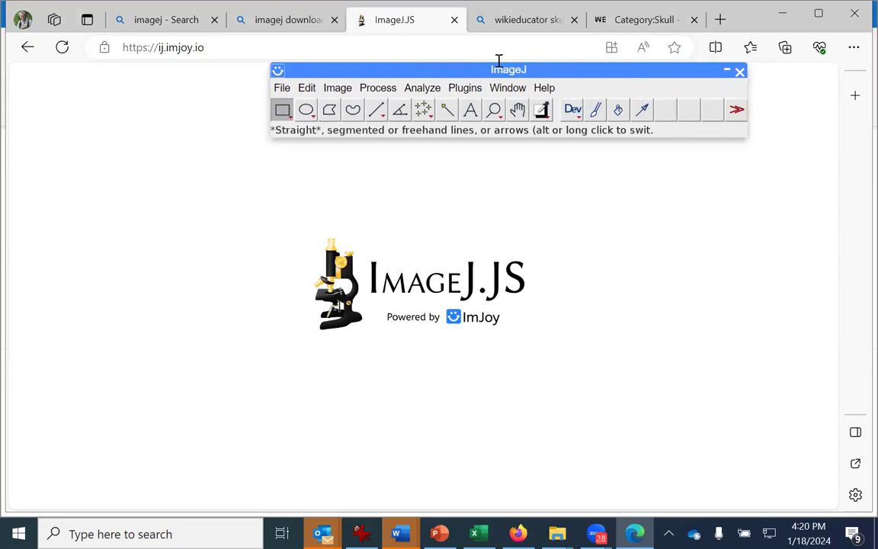
click(663, 23)
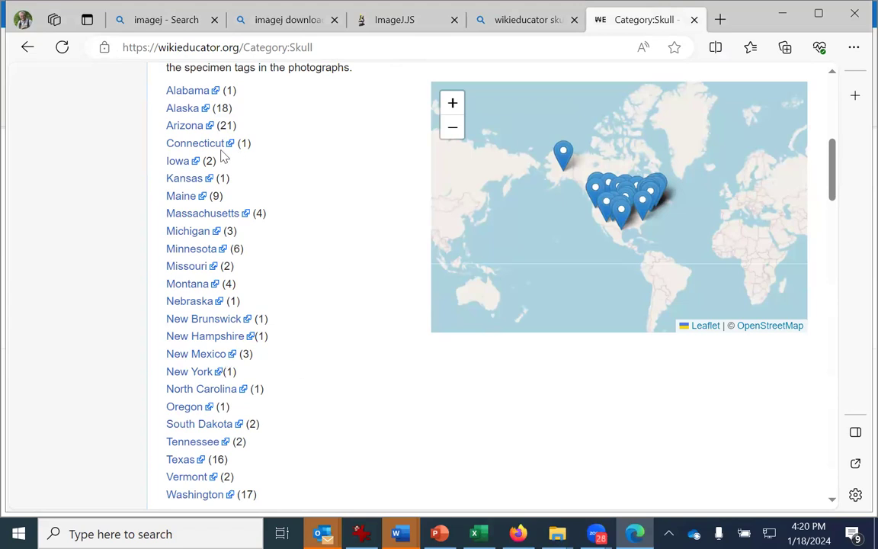
click(198, 304)
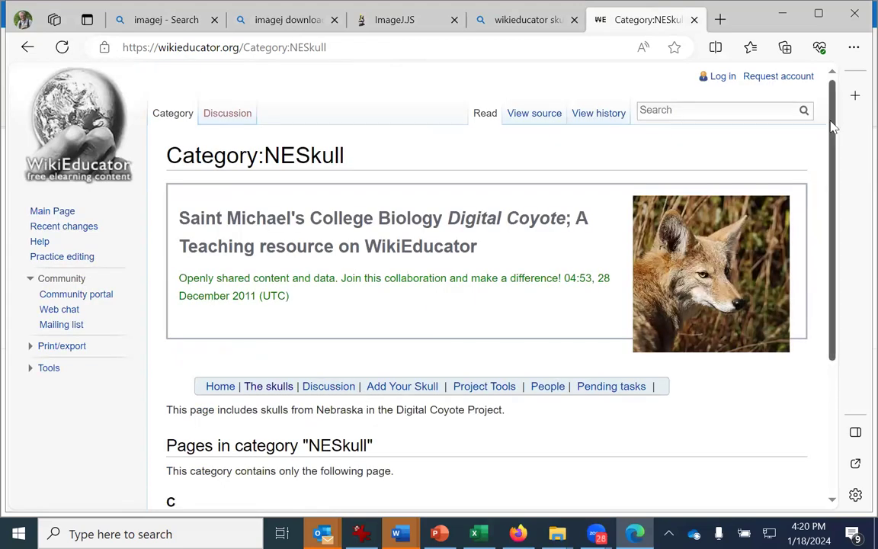
drag(835, 131, 857, 268)
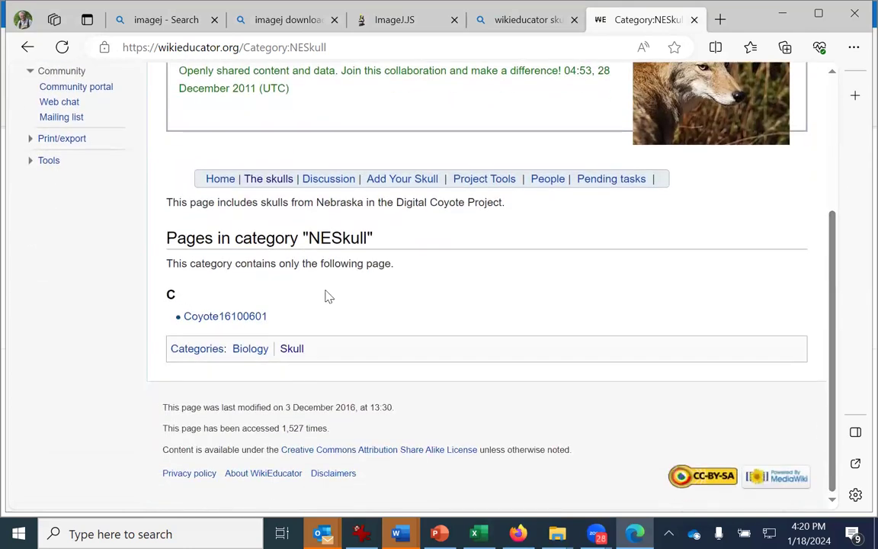
click(232, 318)
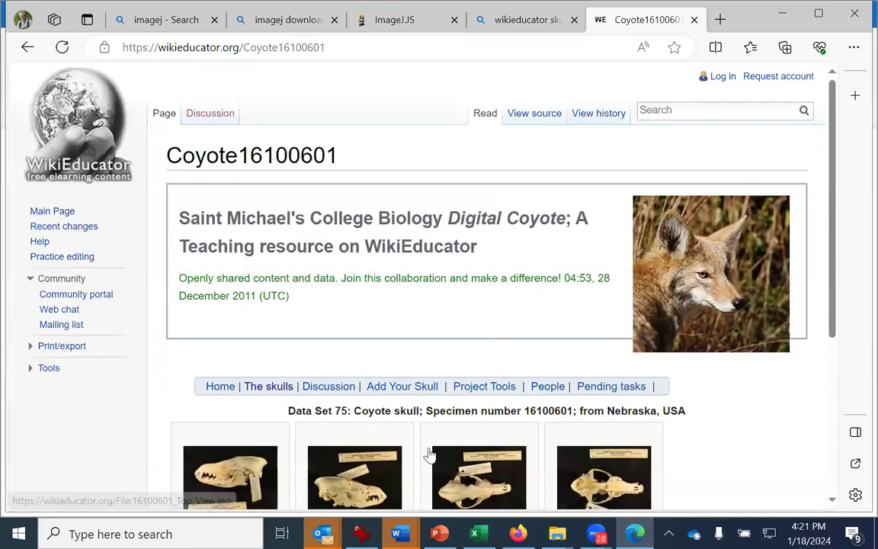
click(352, 496)
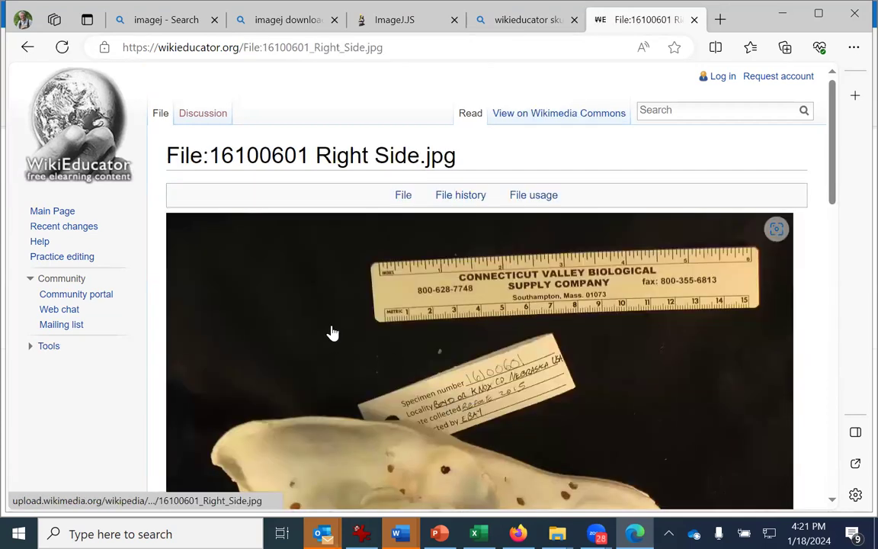
Step: Copy the skull photo and paste it into ImageJ.JS as a new image, keeping the main toolbar window in front
right_click(332, 333)
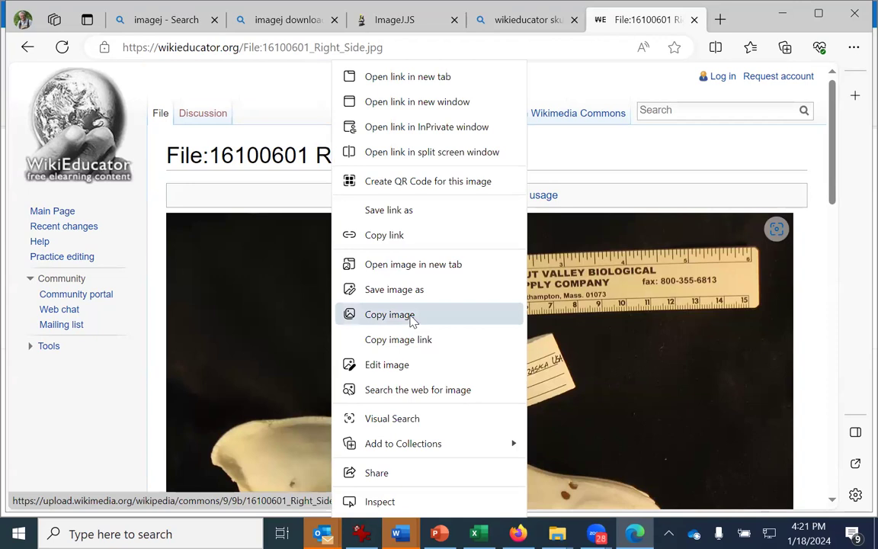
click(410, 315)
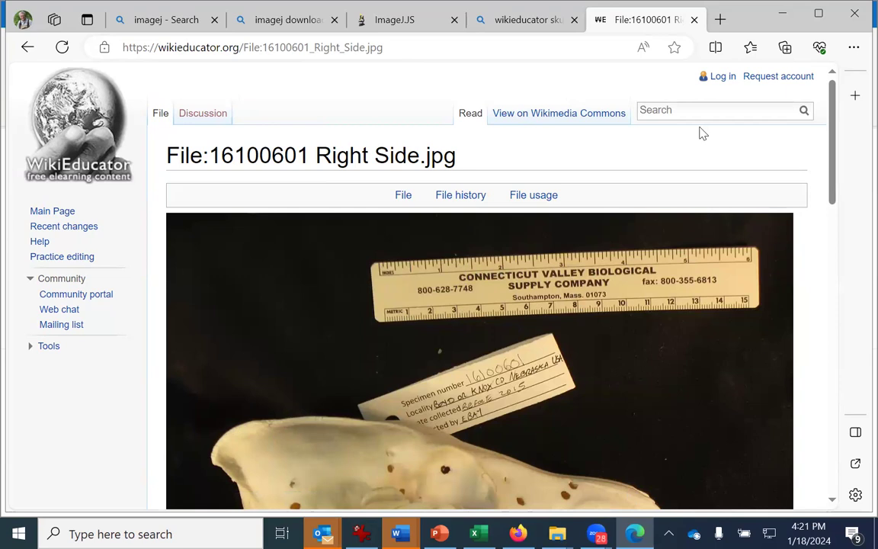
click(484, 30)
click(421, 30)
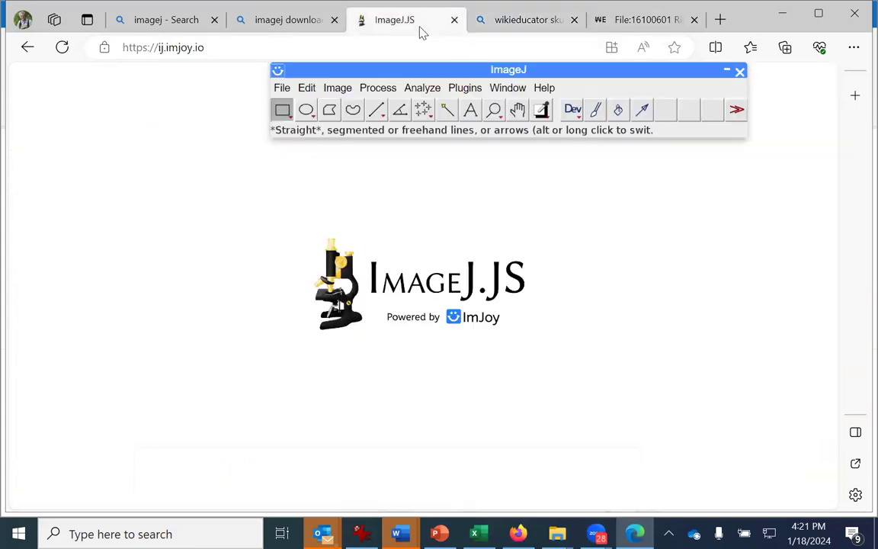
drag(448, 74, 418, 81)
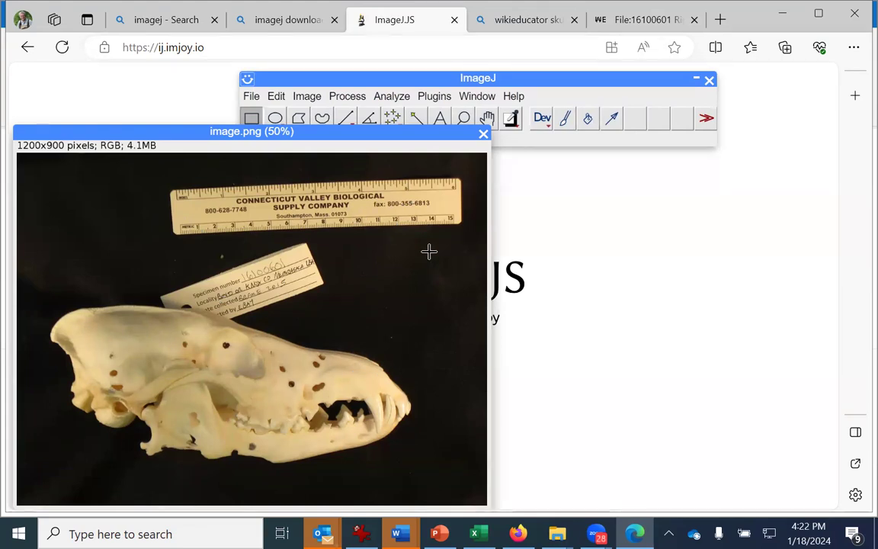
drag(405, 81, 392, 50)
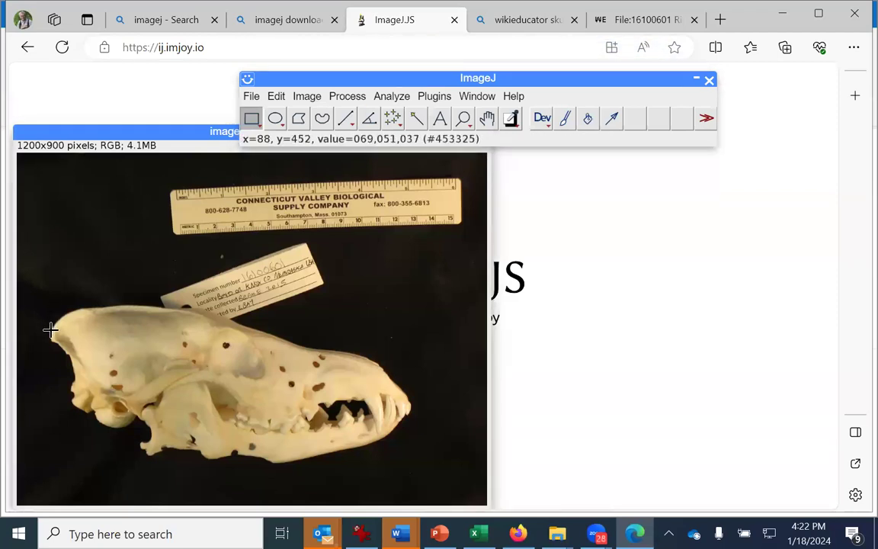
drag(49, 329, 89, 217)
click(358, 78)
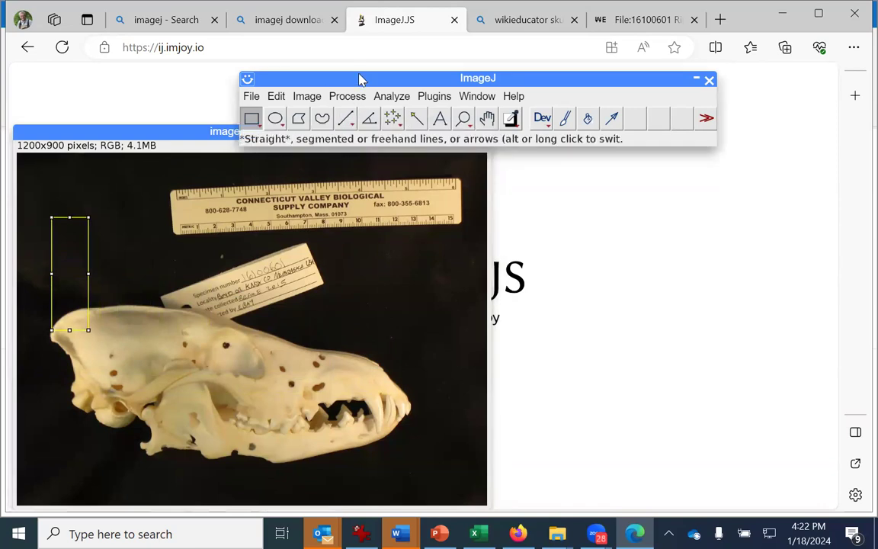
drag(361, 81, 361, 77)
click(347, 92)
click(347, 91)
click(349, 91)
click(263, 240)
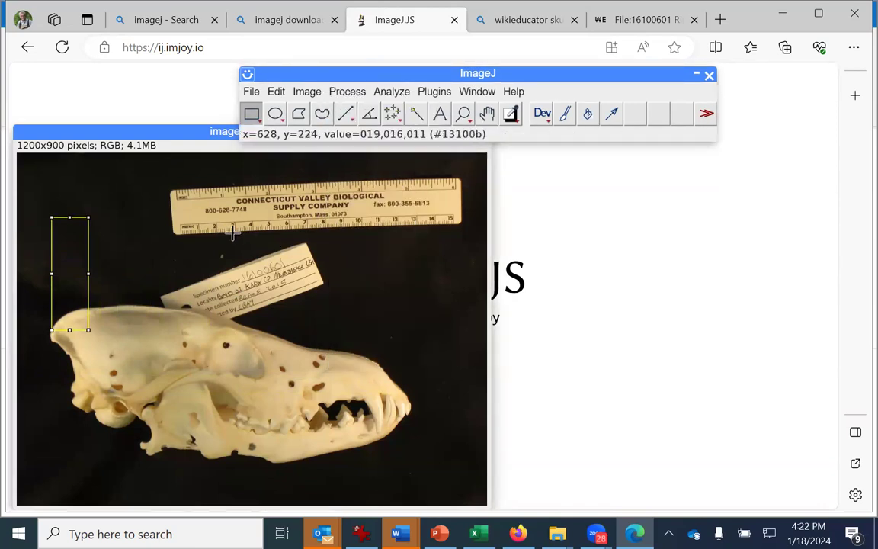
Step: Draw a straight line along the skull's length, from the back of the braincase to the front teeth
click(344, 116)
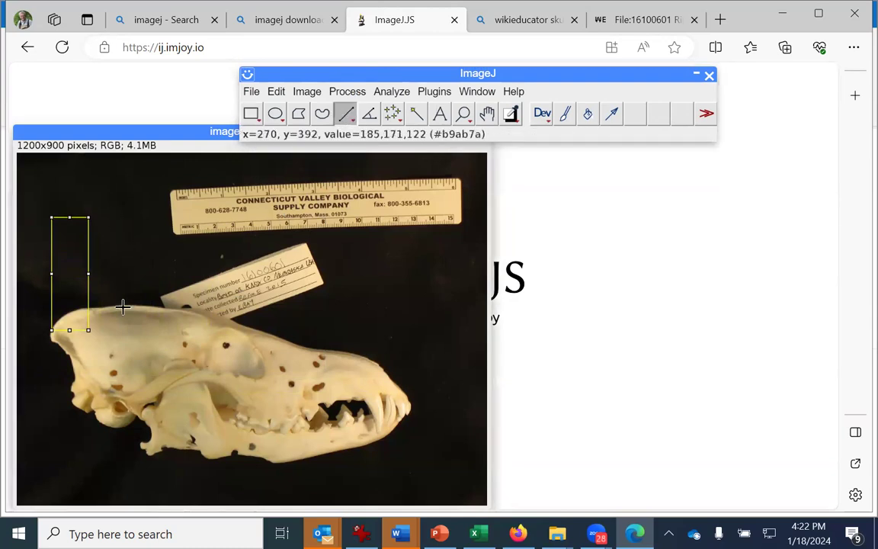
drag(50, 338, 406, 399)
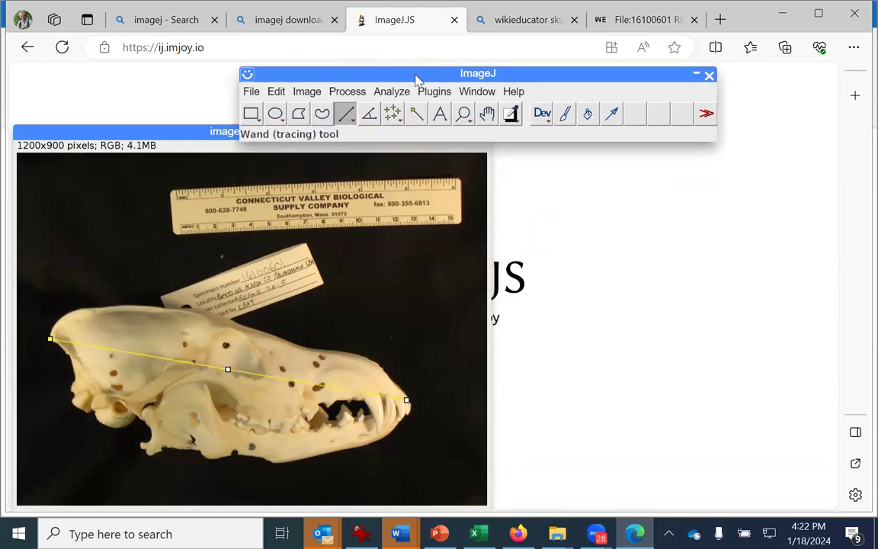
drag(416, 78, 415, 78)
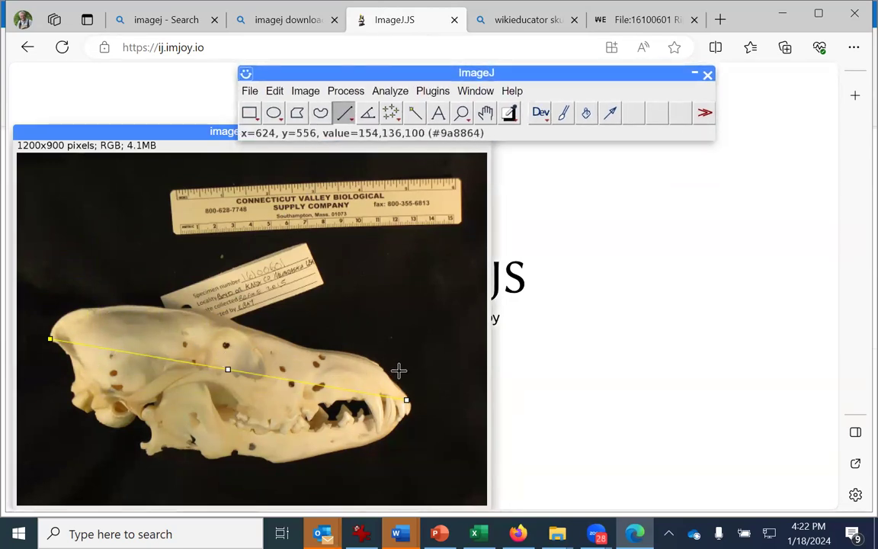
click(432, 91)
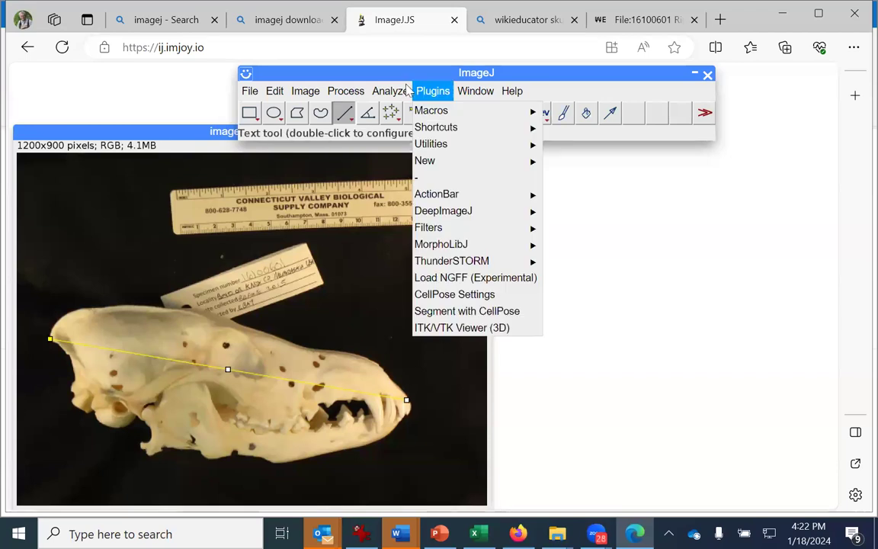
mouse_move(396, 91)
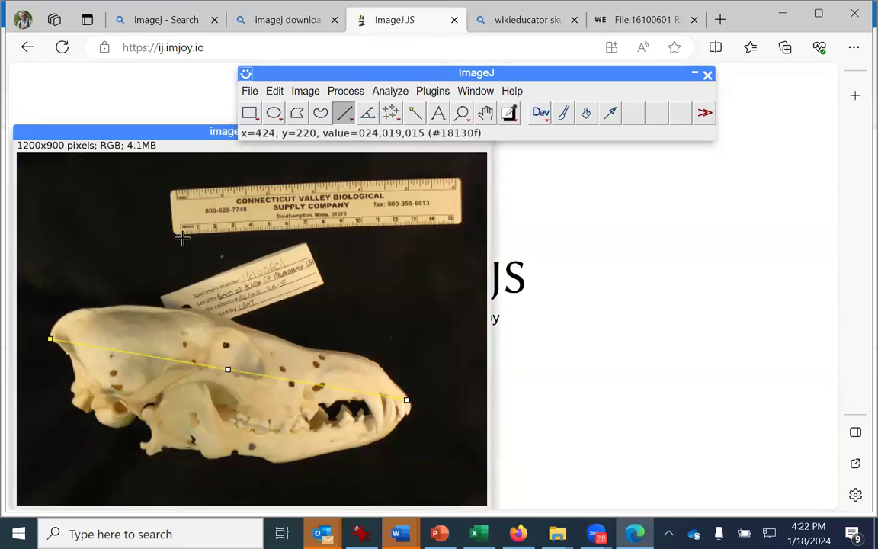
Step: Enlarge the skull image to 75% and reposition its window for a closer view of the ruler area
click(161, 134)
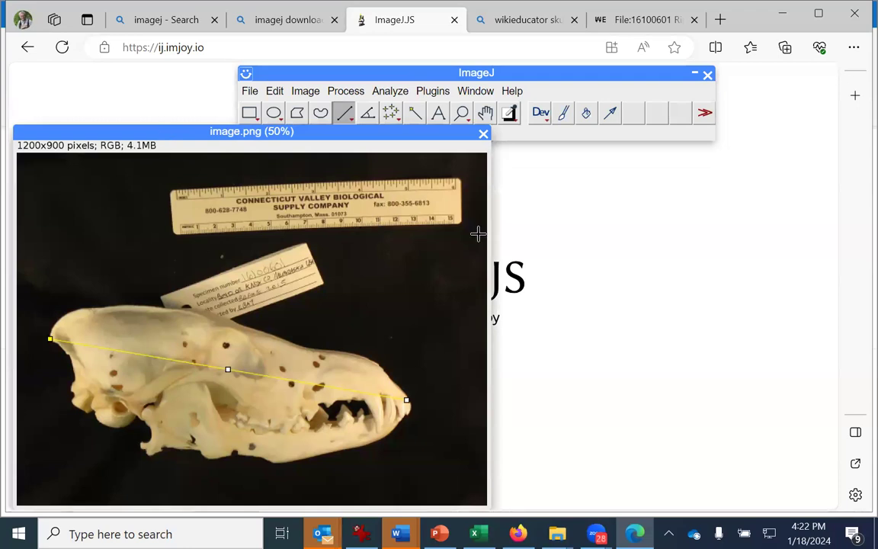
click(444, 119)
click(202, 136)
key(ctrl+plus)
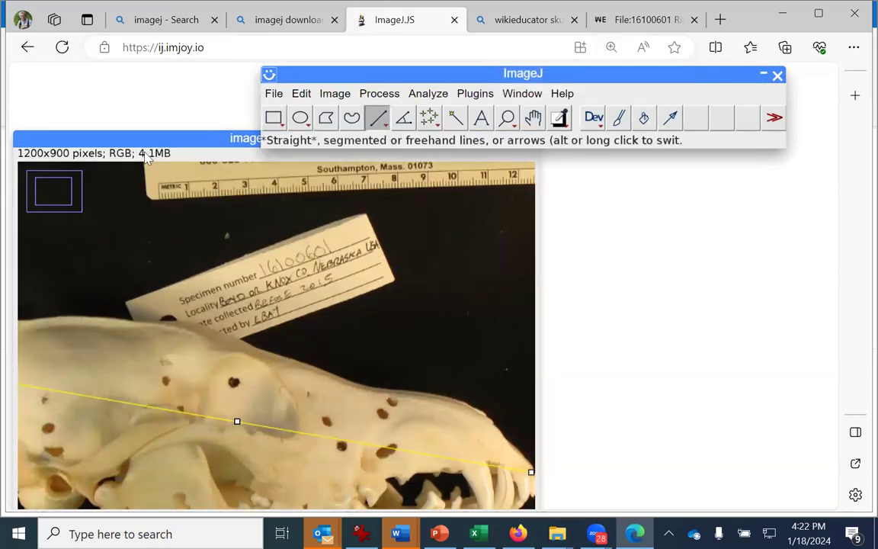
drag(162, 143, 251, 97)
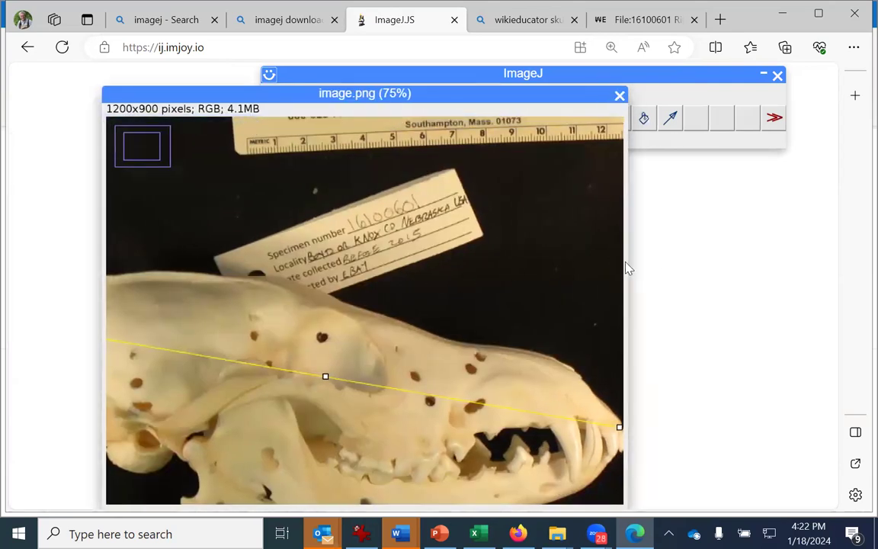
mouse_move(623, 261)
mouse_down()
mouse_move(718, 258)
mouse_move(186, 32)
mouse_move(303, 119)
mouse_up()
drag(475, 94, 435, 101)
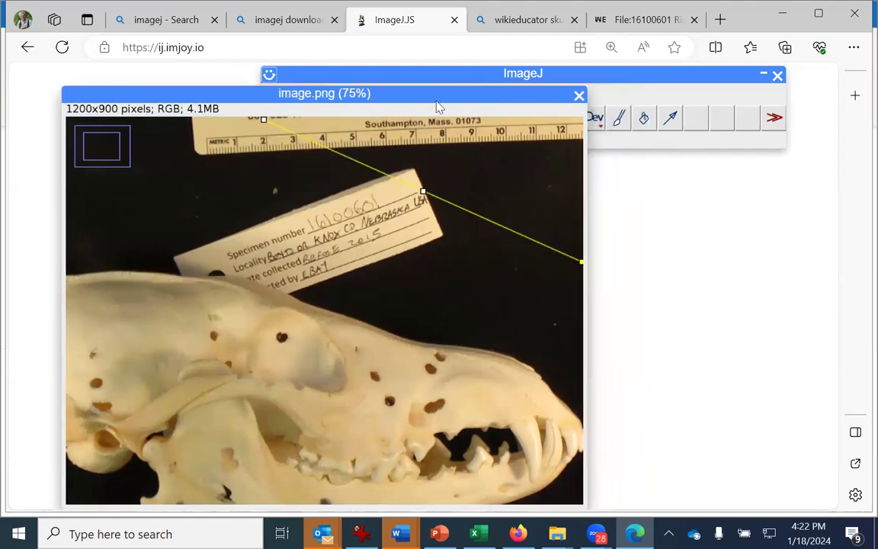
Step: Draw a straight line along the ruler's metric edge from the zero mark to the 15 cm mark
click(563, 74)
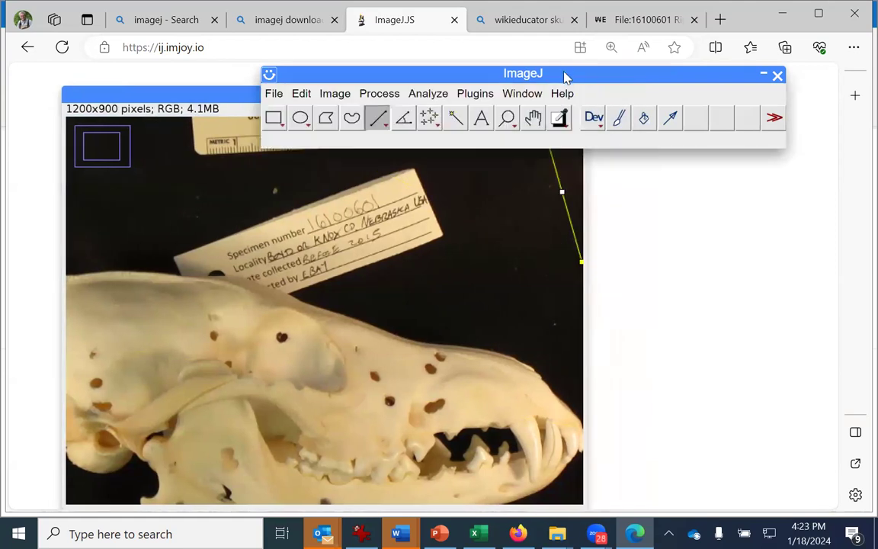
click(535, 119)
drag(493, 217, 382, 292)
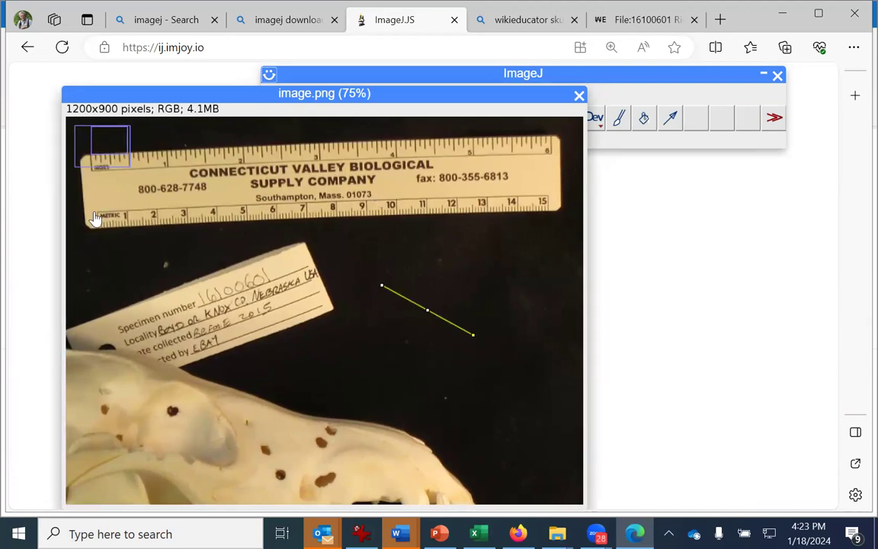
click(617, 77)
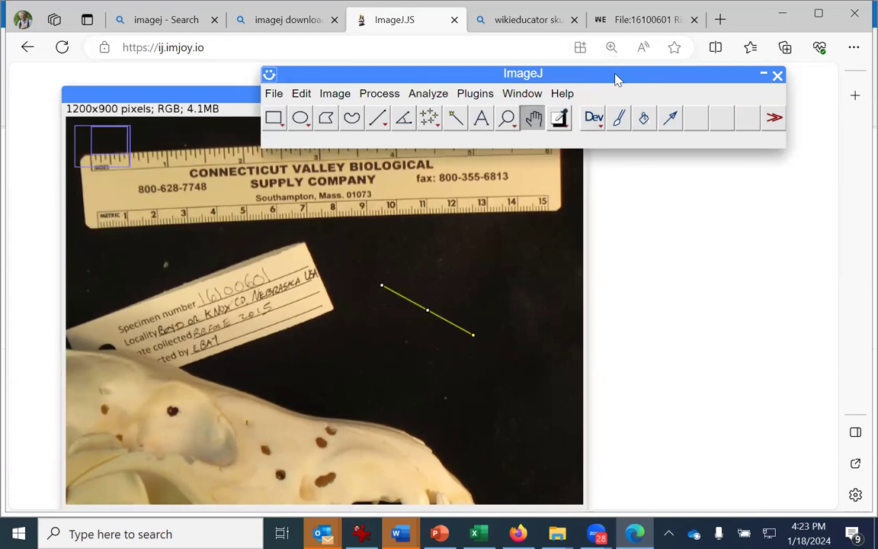
click(379, 122)
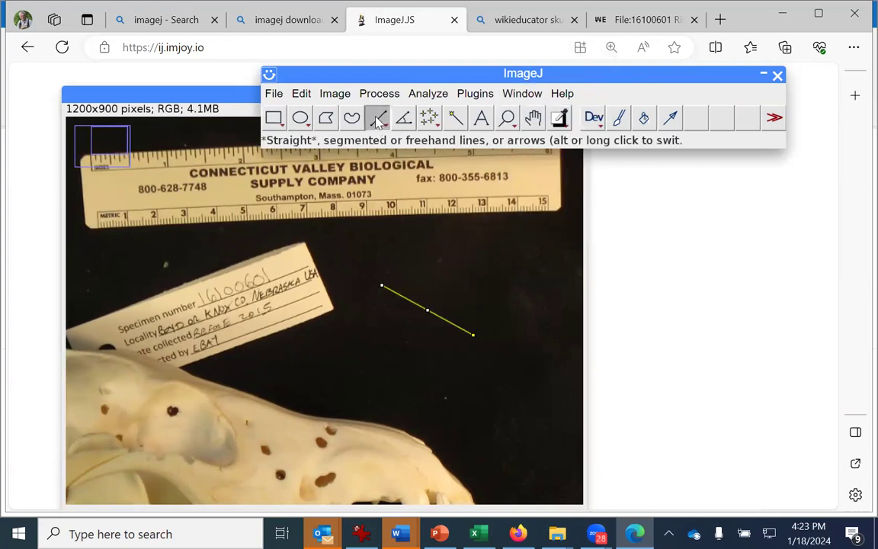
click(97, 222)
drag(98, 223, 548, 205)
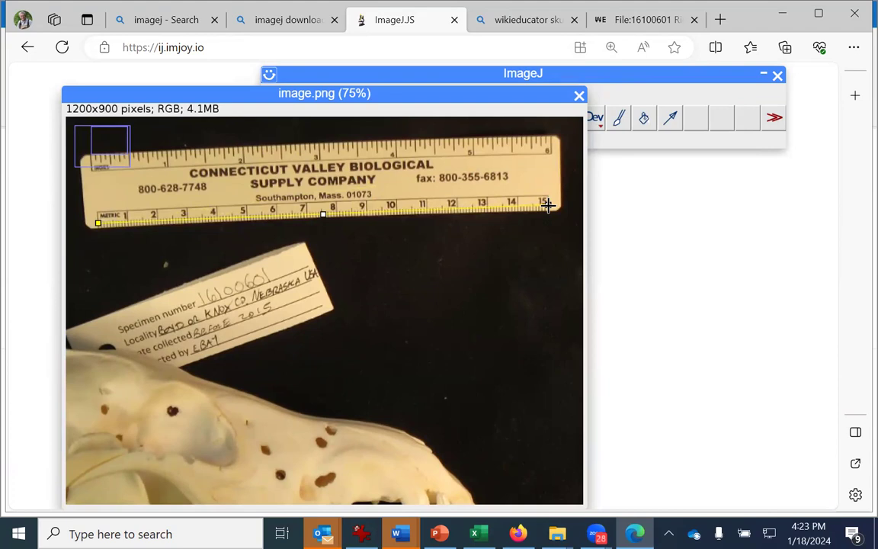
drag(547, 204, 548, 204)
Step: Set the image scale from the ruler line, entering a known distance of 150
drag(614, 74, 596, 75)
click(410, 98)
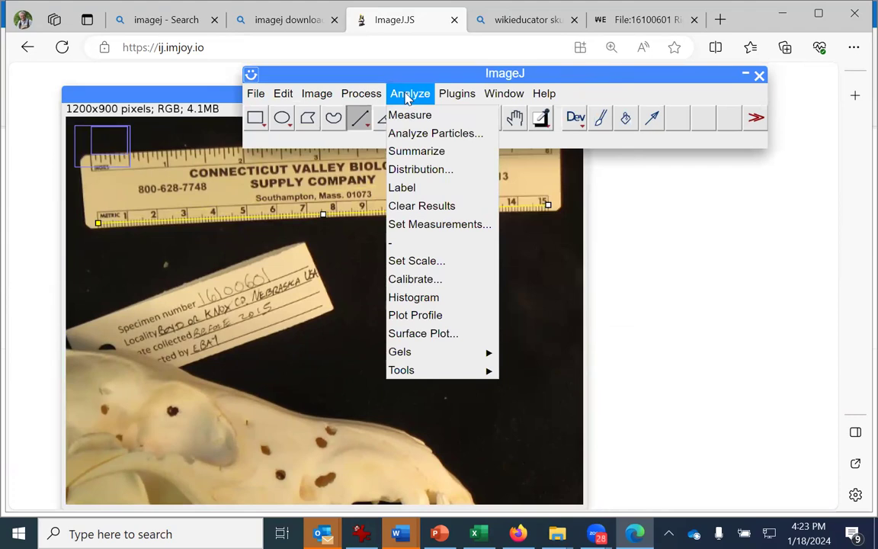
click(423, 261)
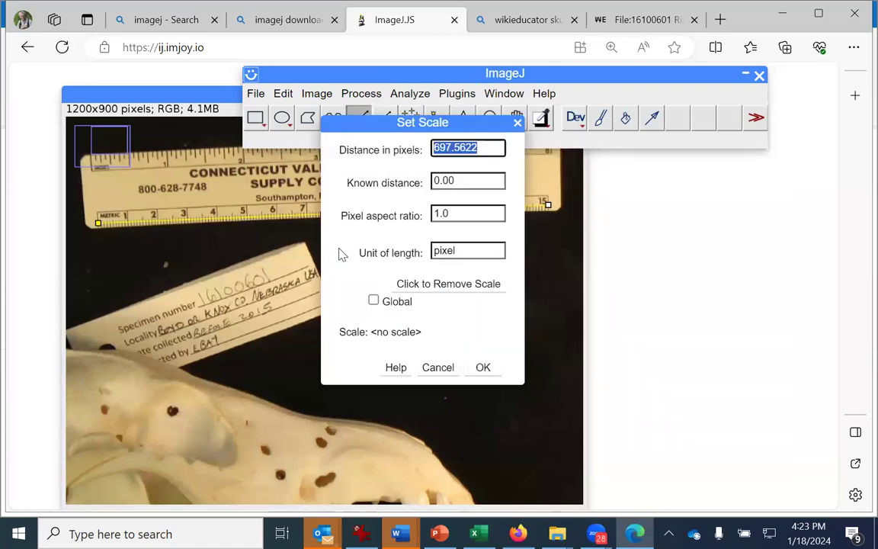
click(464, 180)
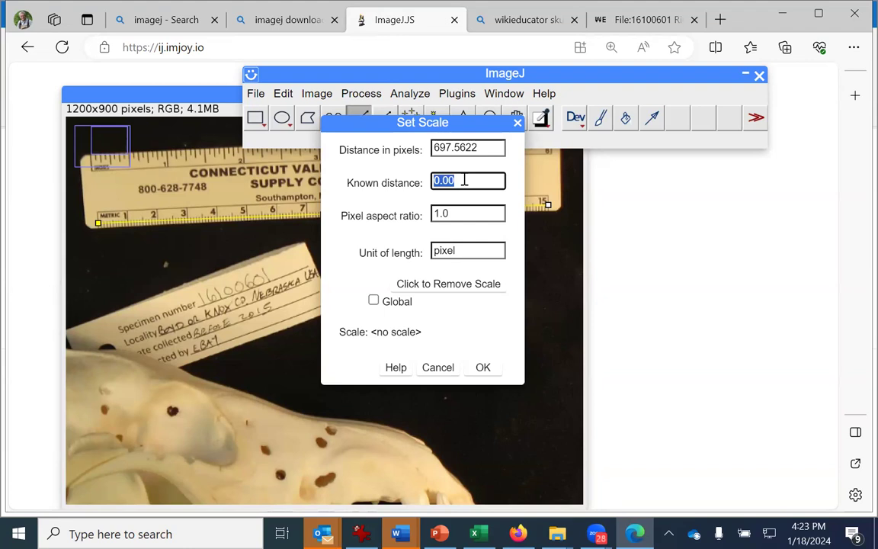
text(150)
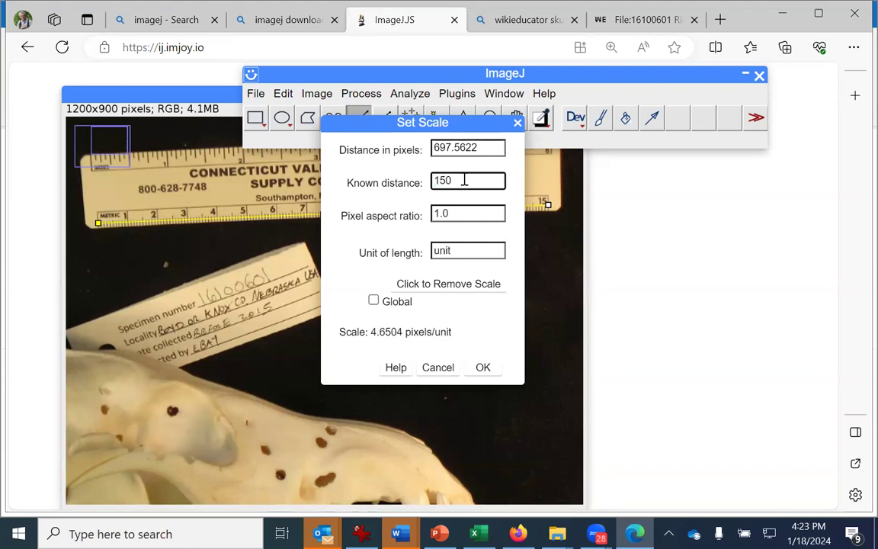
click(483, 368)
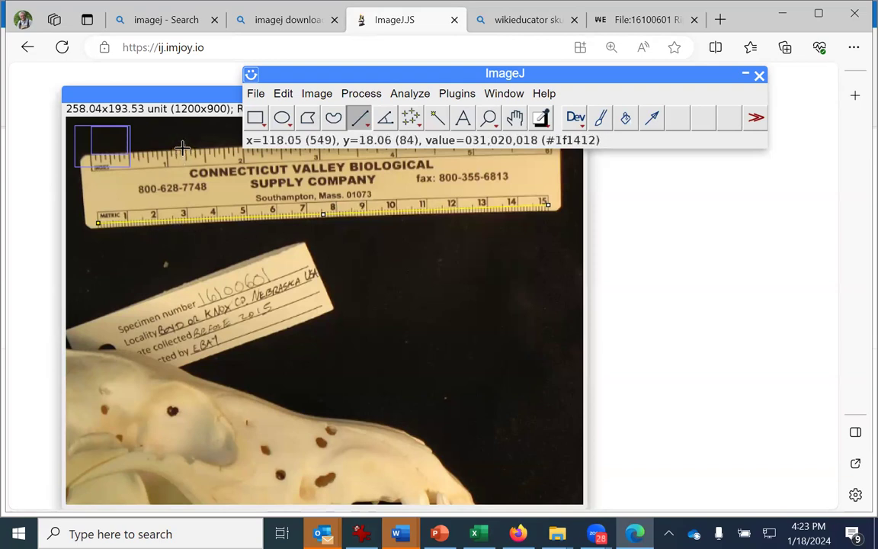
Step: Draw a straight line across the ruler from its inch edge to its metric edge and measure it
drag(182, 147, 192, 222)
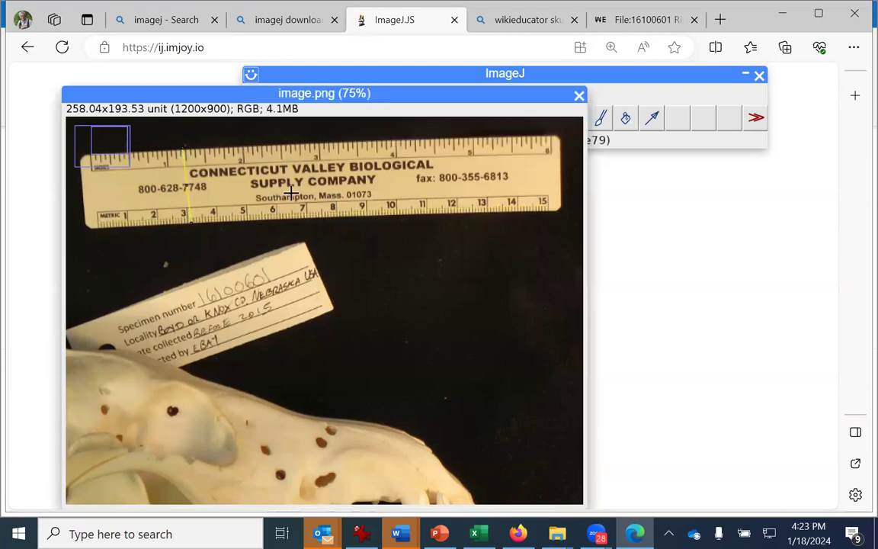
click(440, 74)
click(416, 93)
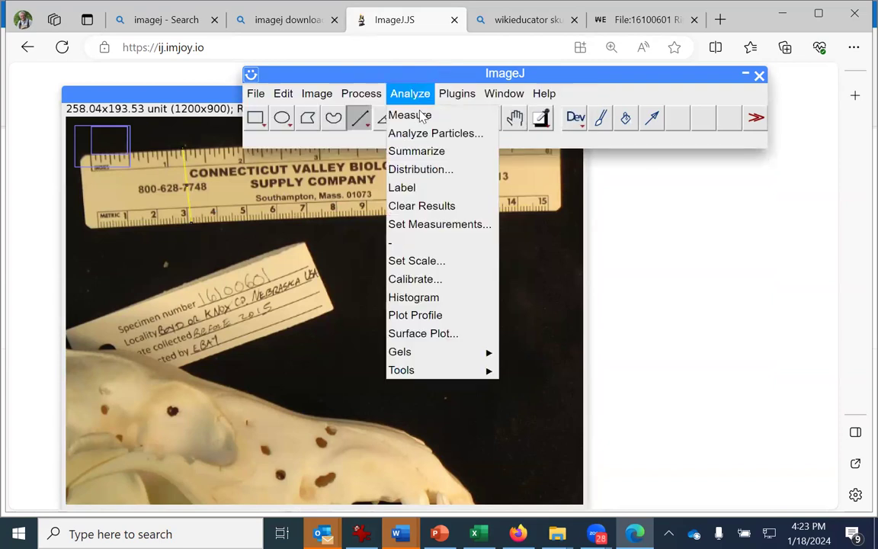
click(427, 122)
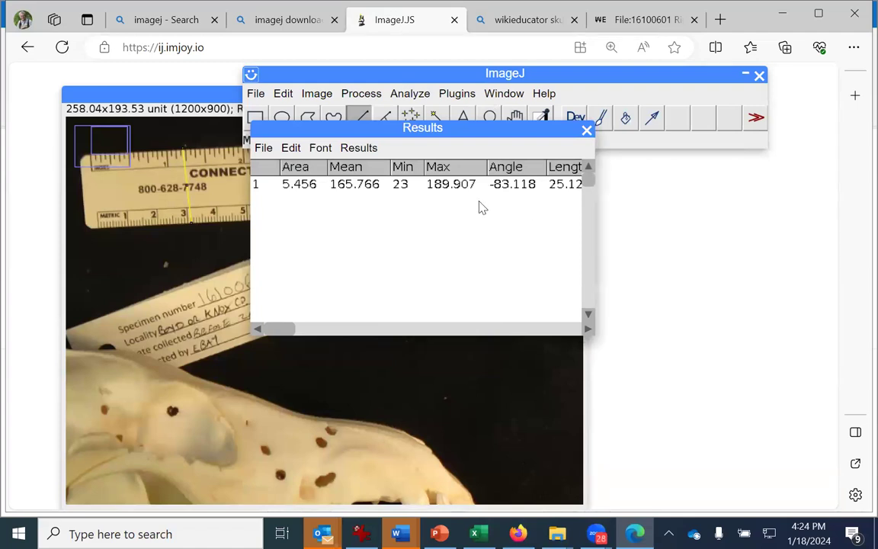
Step: Draw a straight line along the ruler's metric edge from the zero mark to the 4 cm mark
click(437, 74)
click(469, 228)
click(463, 113)
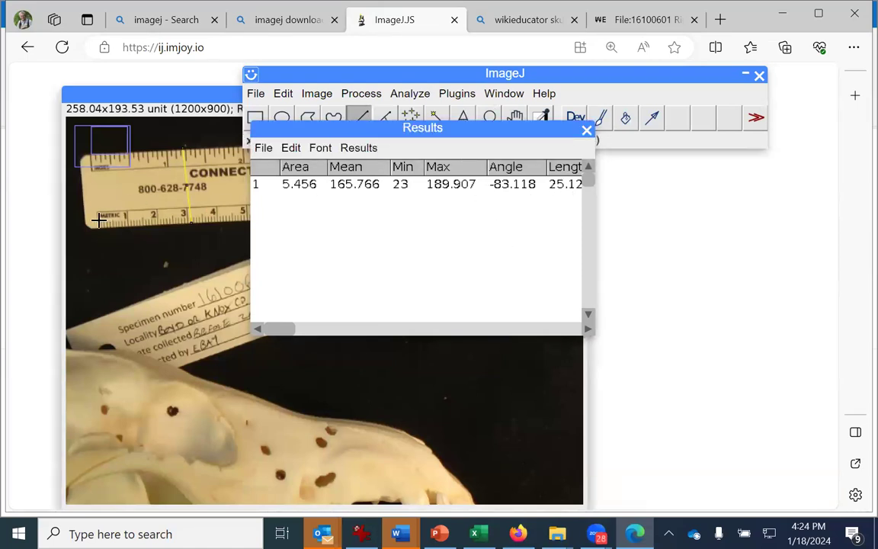
drag(95, 222, 216, 215)
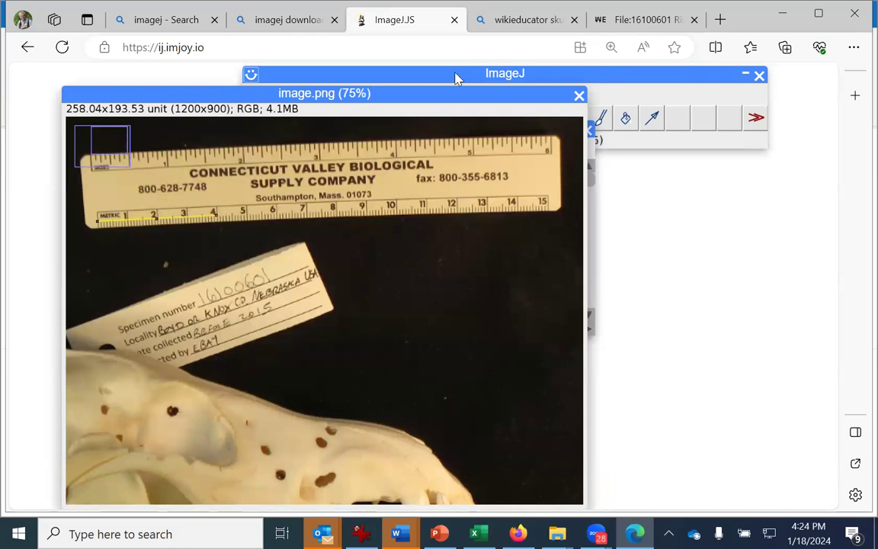
Step: Measure the 4 cm ruler line and check its value in the Length column of the results
click(431, 76)
click(411, 93)
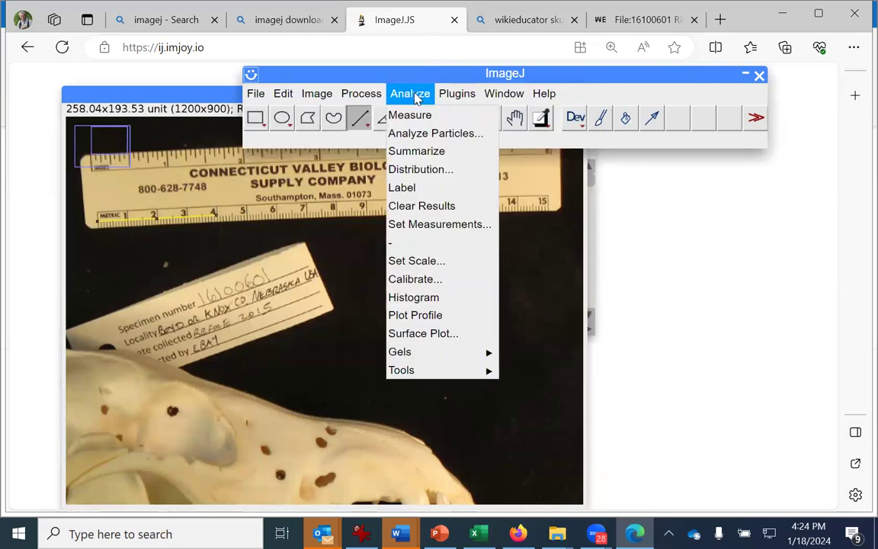
click(417, 116)
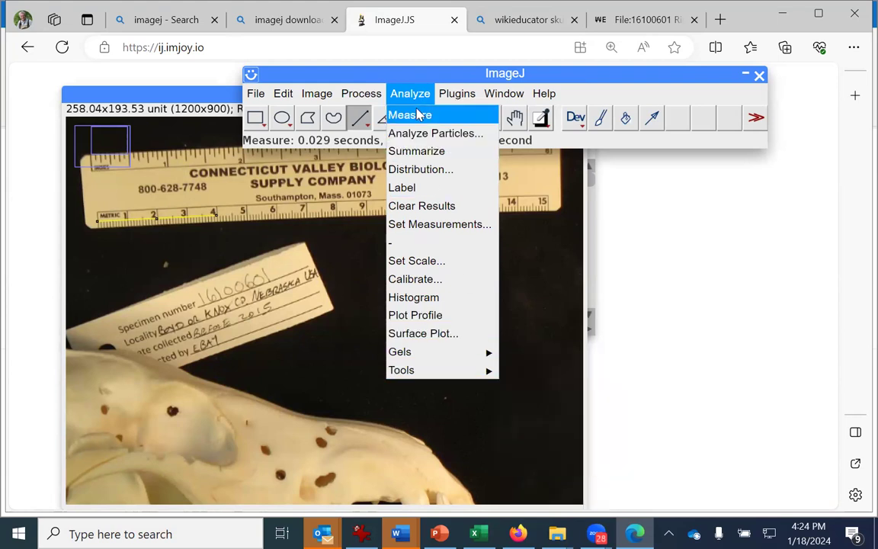
click(416, 114)
click(416, 114)
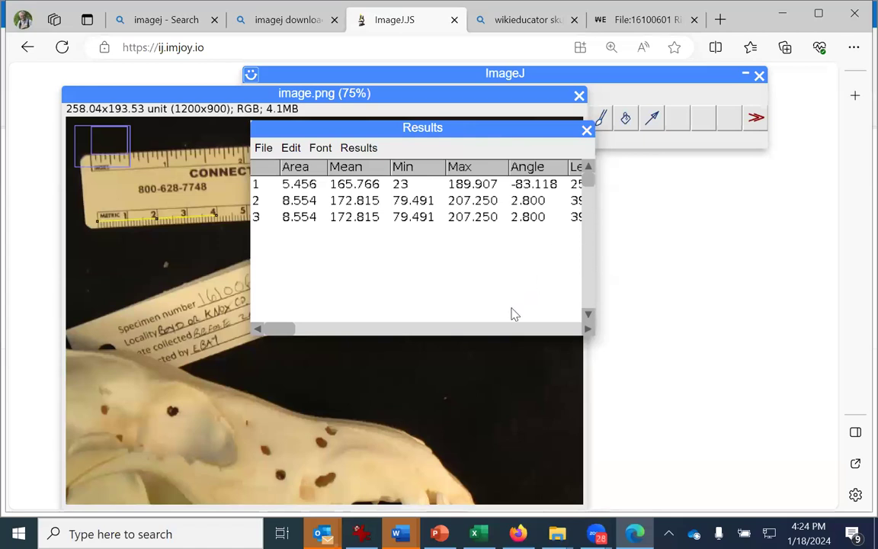
drag(290, 329, 412, 322)
drag(353, 339, 443, 325)
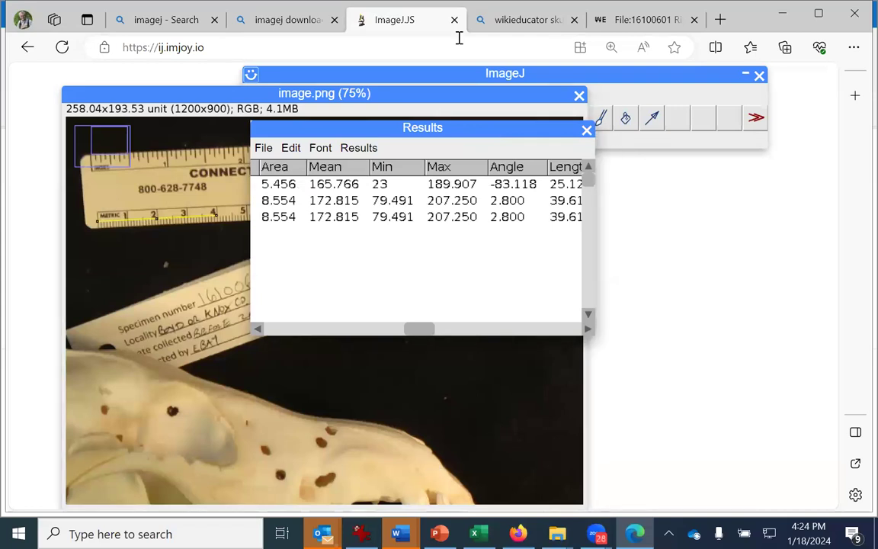
Step: Replace the ruler line with a straight line spanning the skull from the back of the cranium to the tip of the snout
click(475, 377)
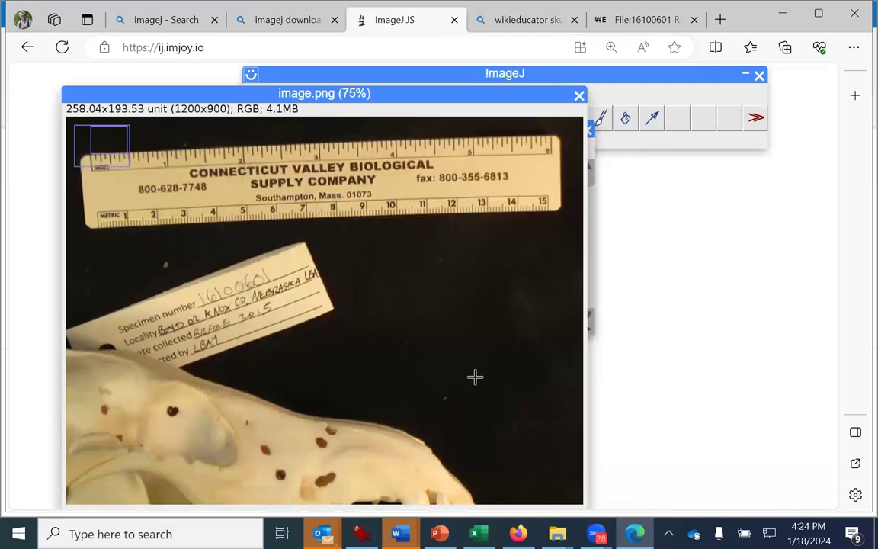
key(ctrl+minus)
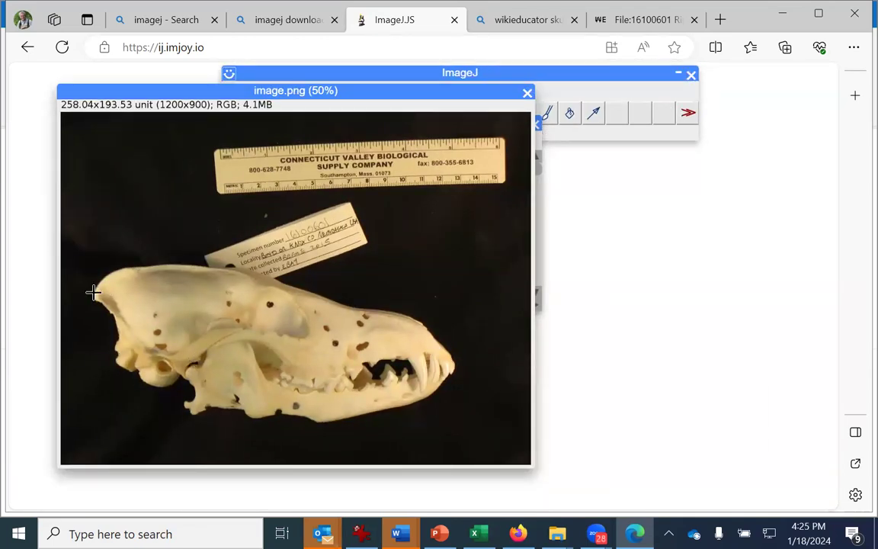
mouse_move(93, 292)
mouse_down()
mouse_move(317, 292)
mouse_move(453, 356)
mouse_up()
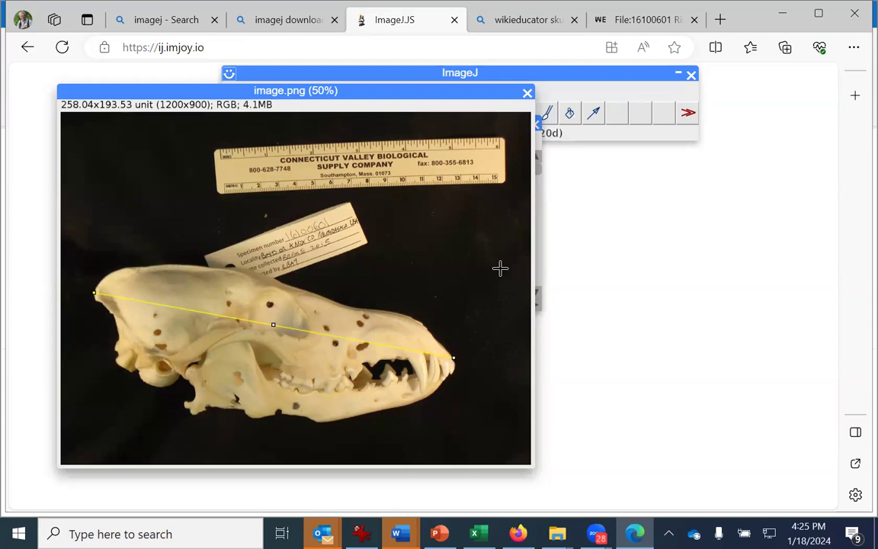
Step: Measure the line across the skull and check its value in the Length column of the results
click(511, 72)
click(407, 90)
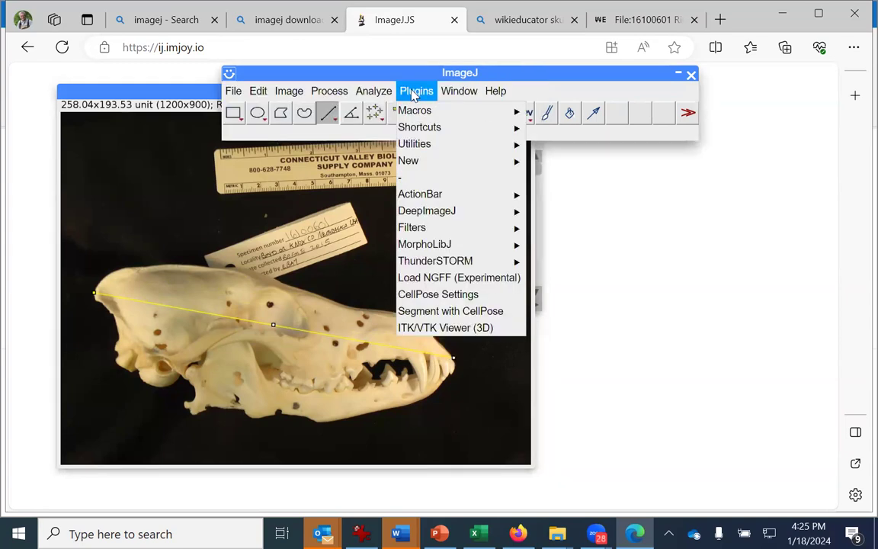
click(375, 112)
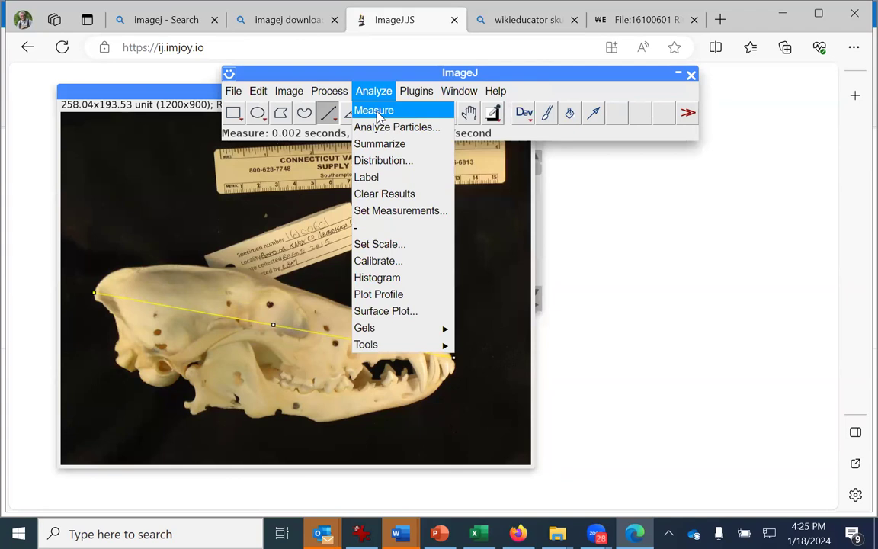
click(539, 205)
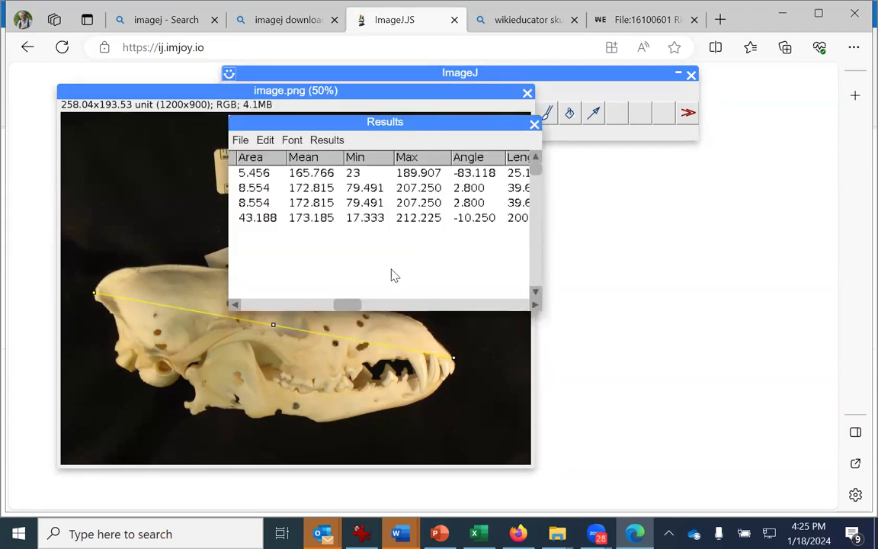
drag(350, 309, 468, 303)
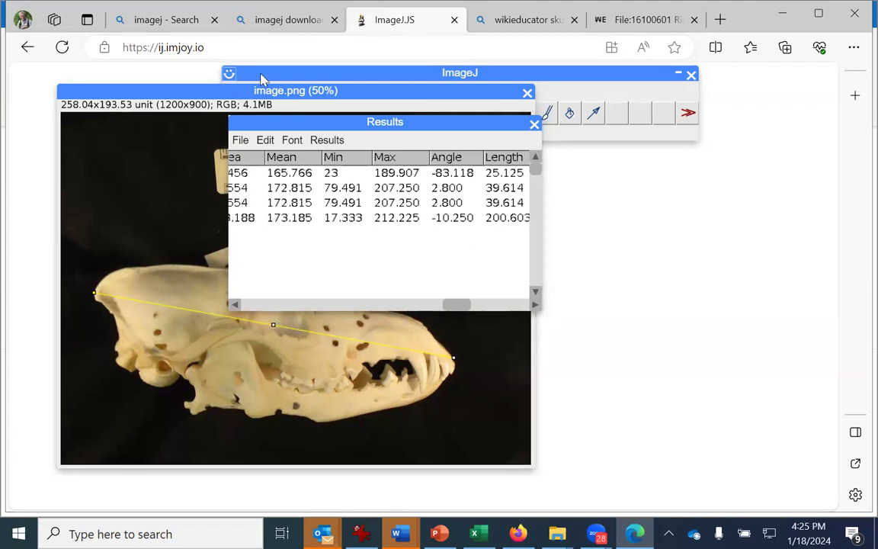
click(235, 74)
click(330, 91)
click(382, 72)
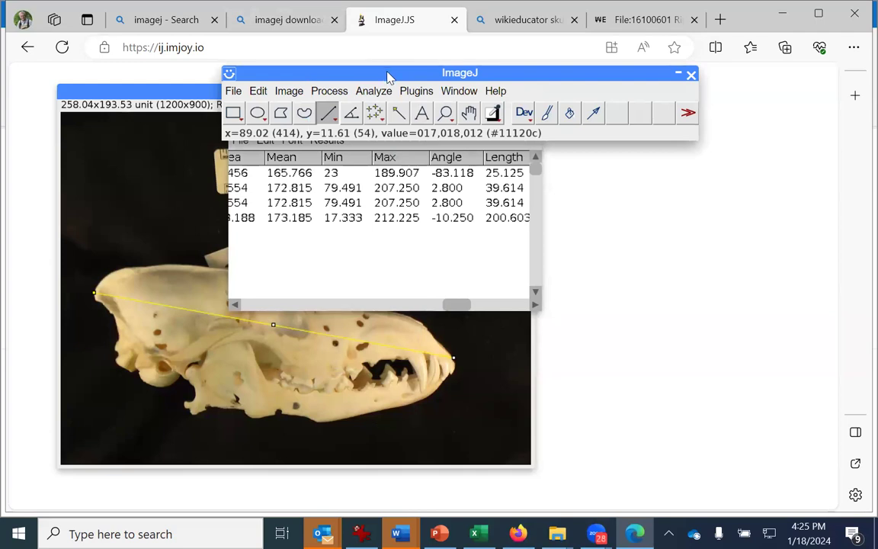
click(84, 212)
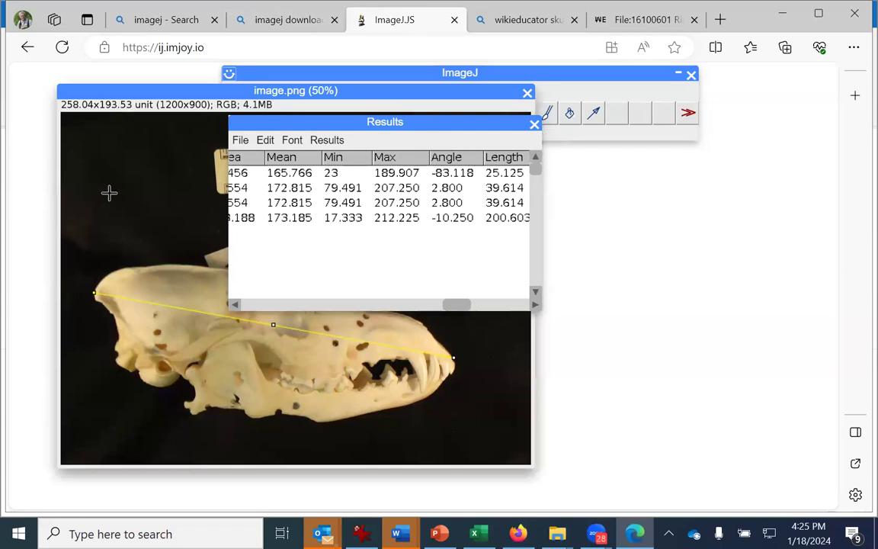